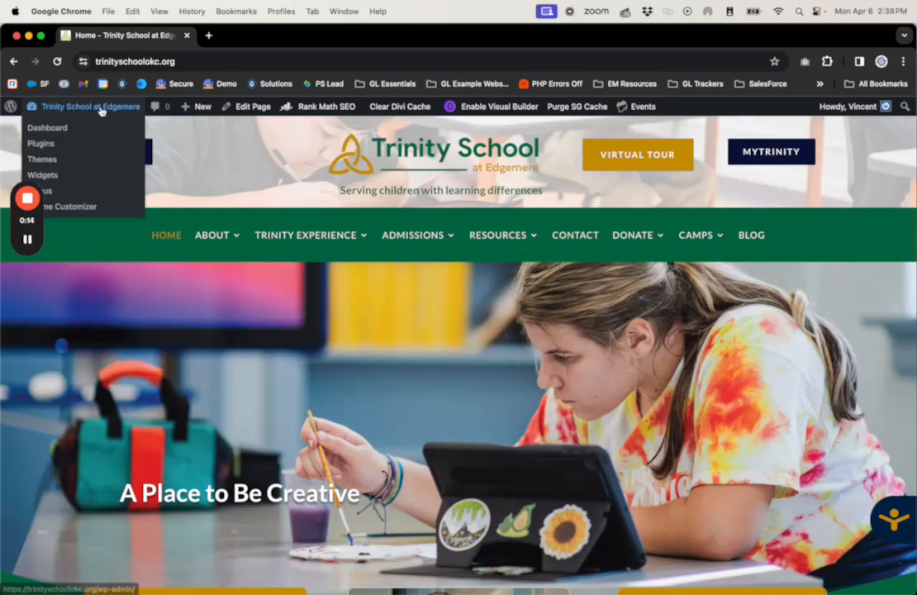
Step: Leave the Trinity School homepage for the WordPress admin Dashboard via the site-name menu
left_click(98, 107)
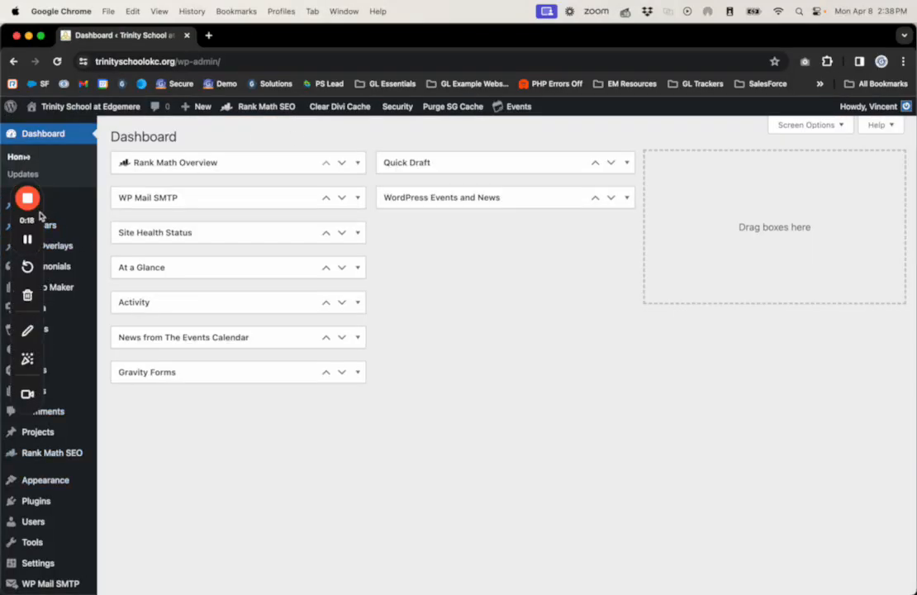
left_click_drag(41, 210, 734, 328)
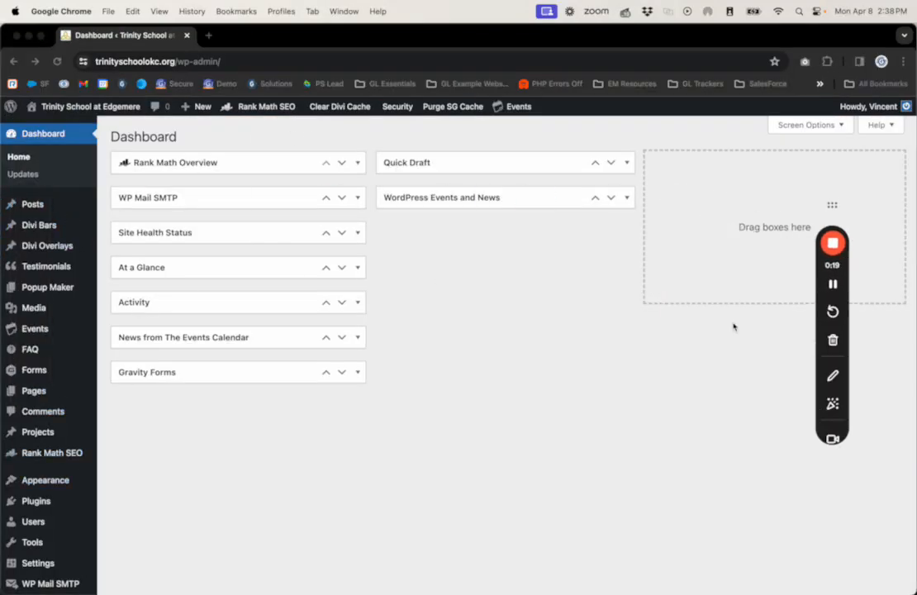
Step: Open the All Users list and review the 13 accounts and their roles
left_click(33, 521)
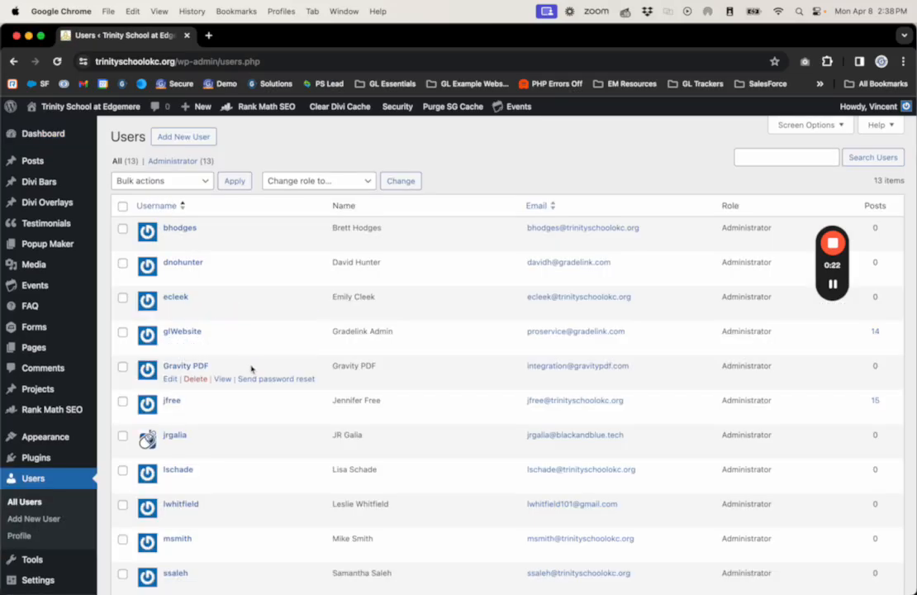
scroll(202, 360, "down", 5)
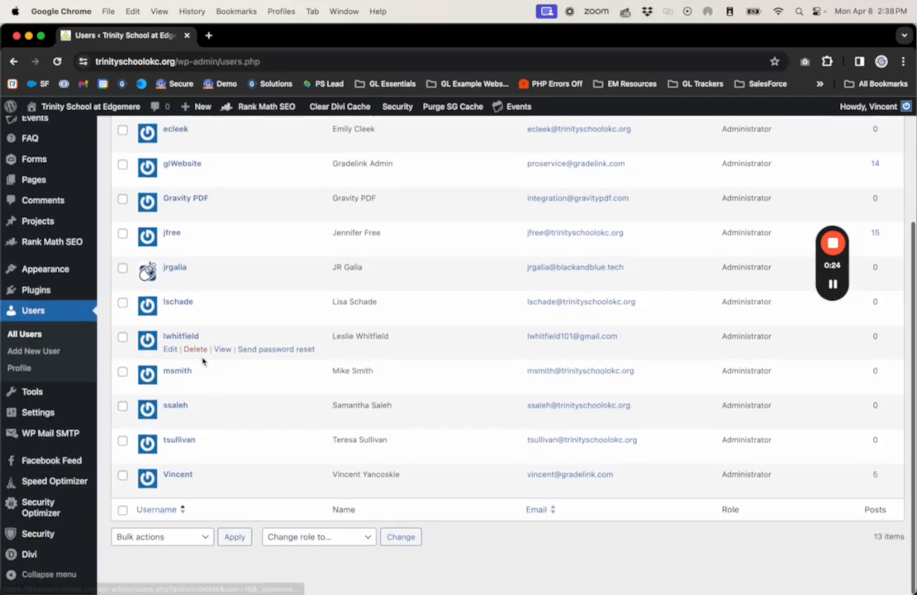
scroll(278, 435, "up", 5)
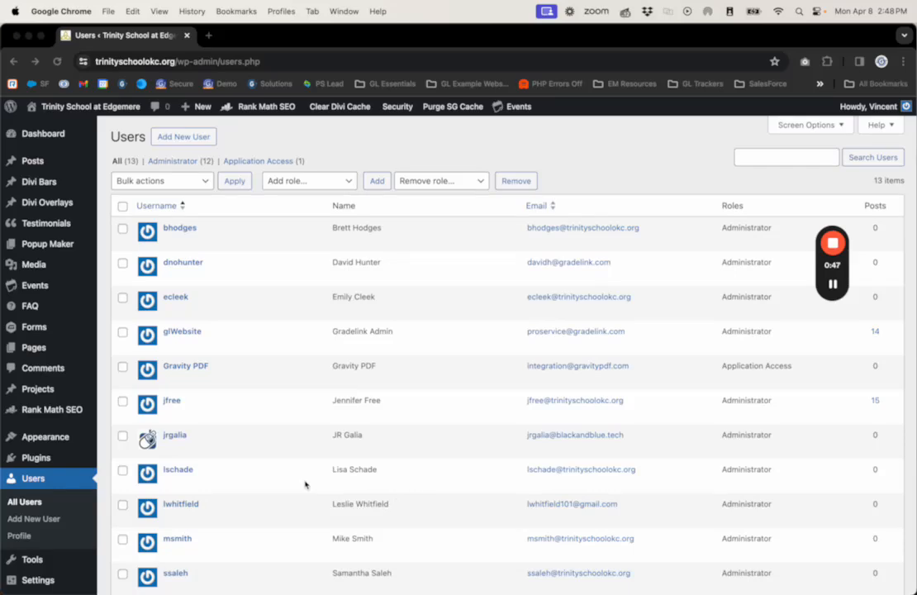
scroll(64, 519, "down", 1)
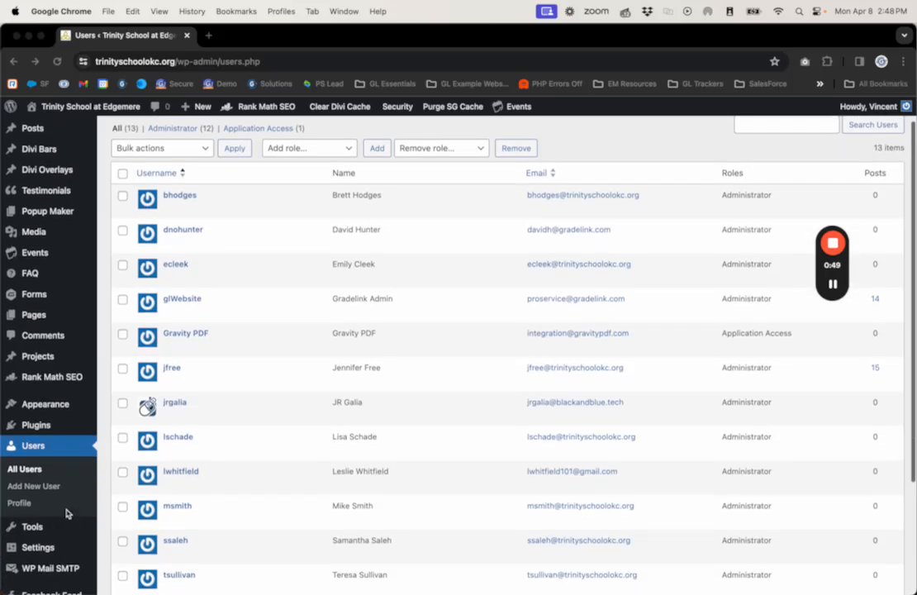
scroll(66, 514, "down", 5)
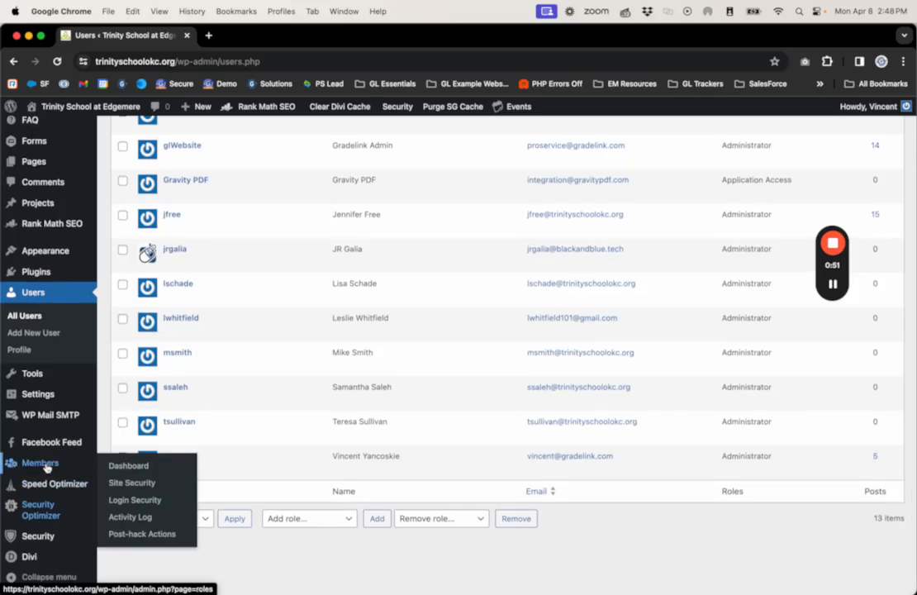
Step: Open Members > Roles and look over Application Access with its 1 user and 8 capabilities
left_click(34, 469)
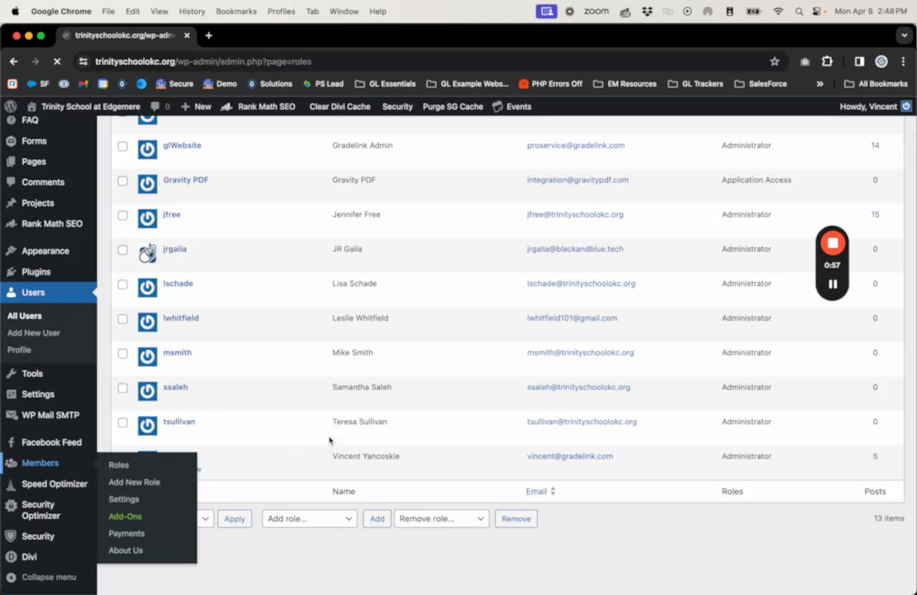
scroll(334, 426, "down", 2)
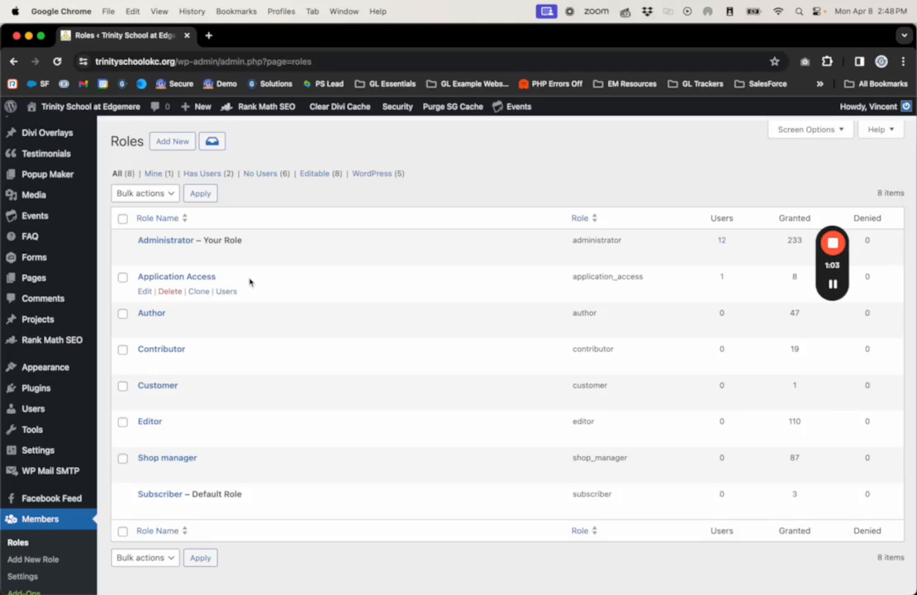
left_click_drag(217, 277, 125, 278)
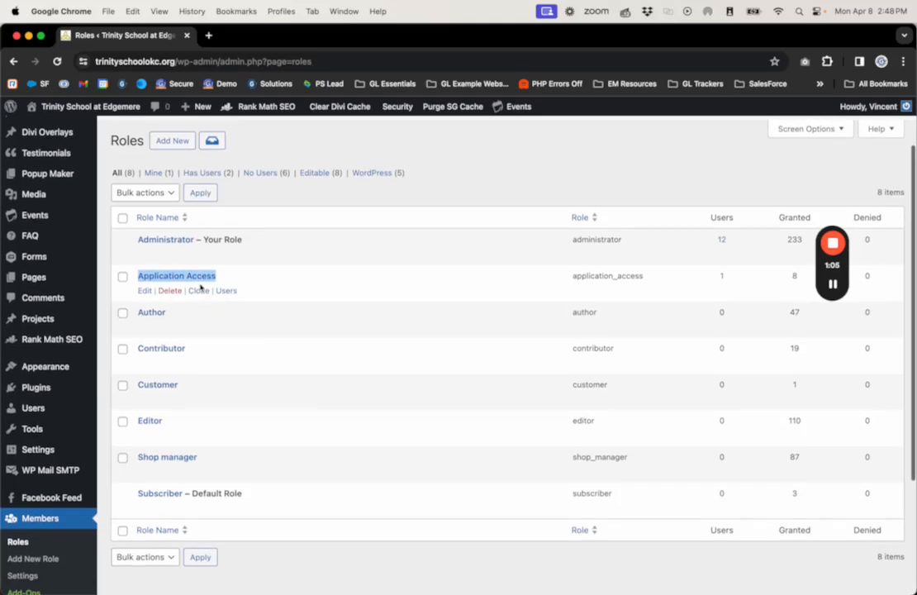
left_click(285, 292)
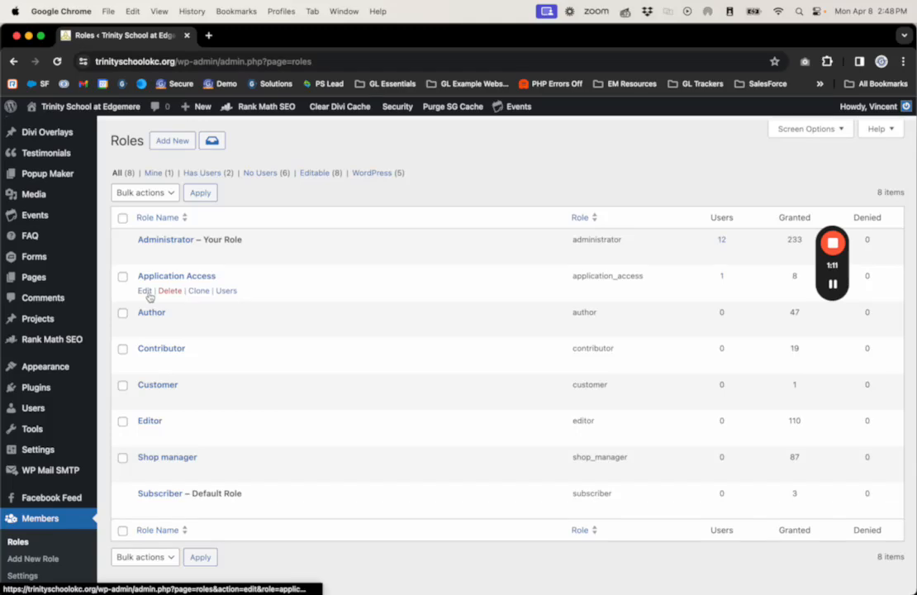
scroll(35, 248, "up", 2)
mouse_move(35, 332)
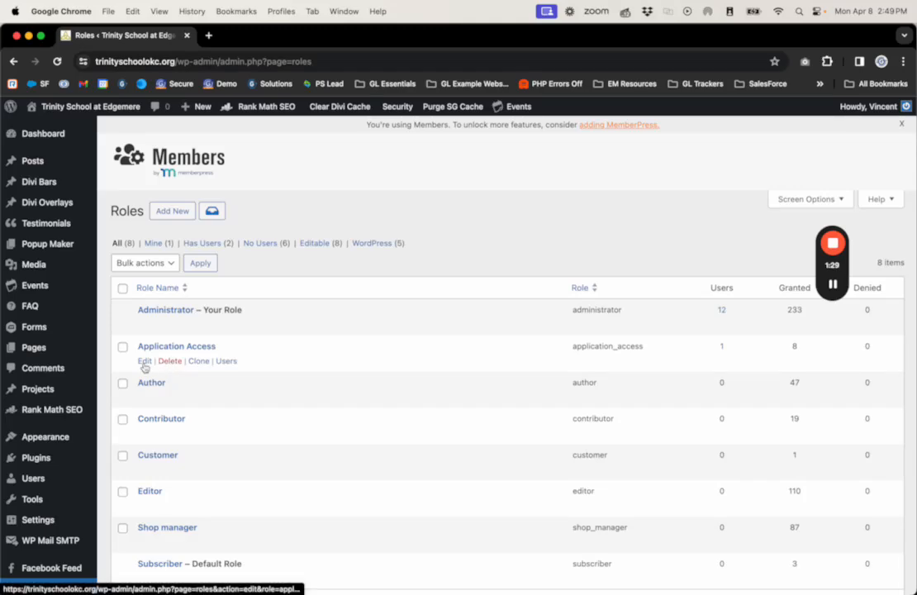
mouse_move(47, 289)
Step: Open the Application Access role for editing and show its Gravity Forms capabilities
left_click(143, 363)
scroll(357, 357, "down", 3)
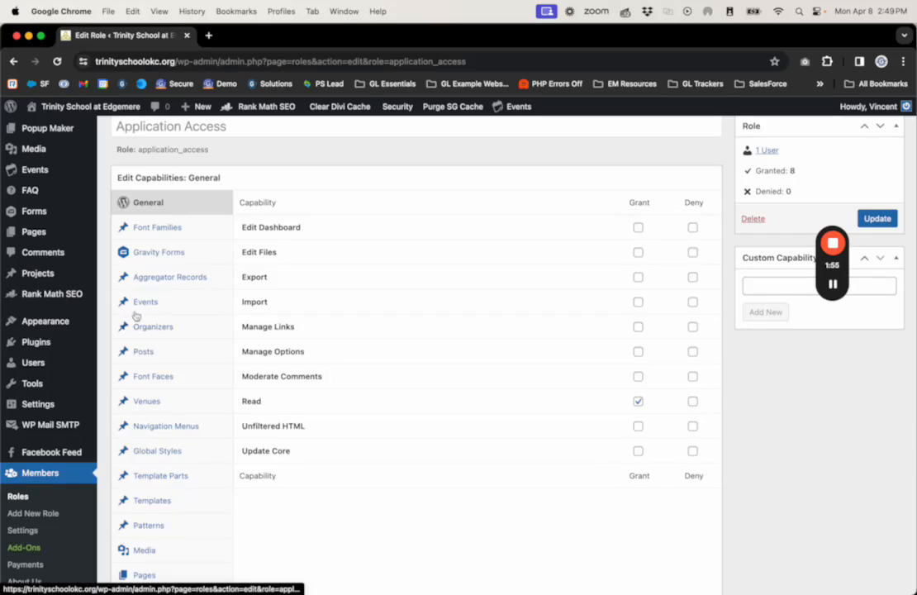
left_click(134, 249)
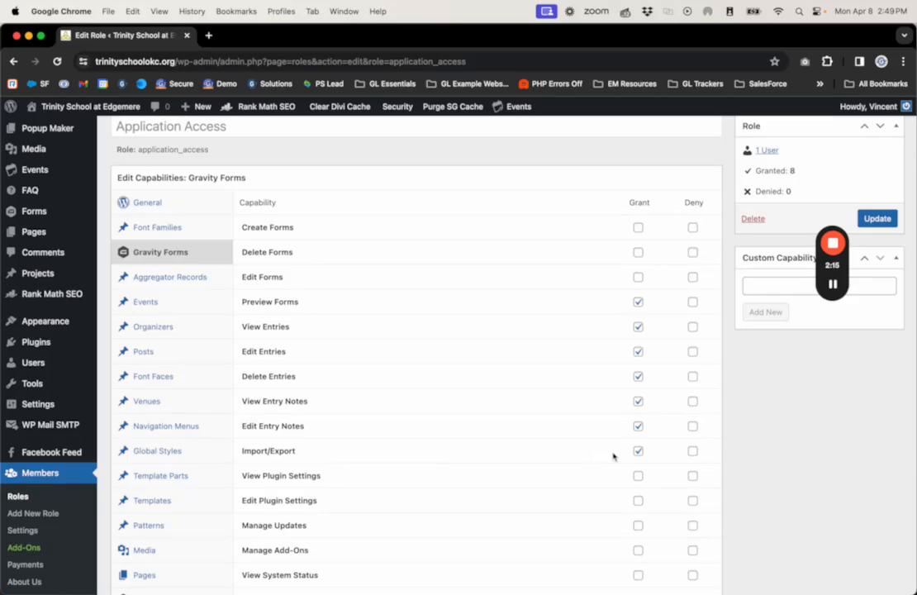
Step: Revoke Import/Export and Delete Entries and update the role, leaving 6 granted capabilities
left_click(638, 451)
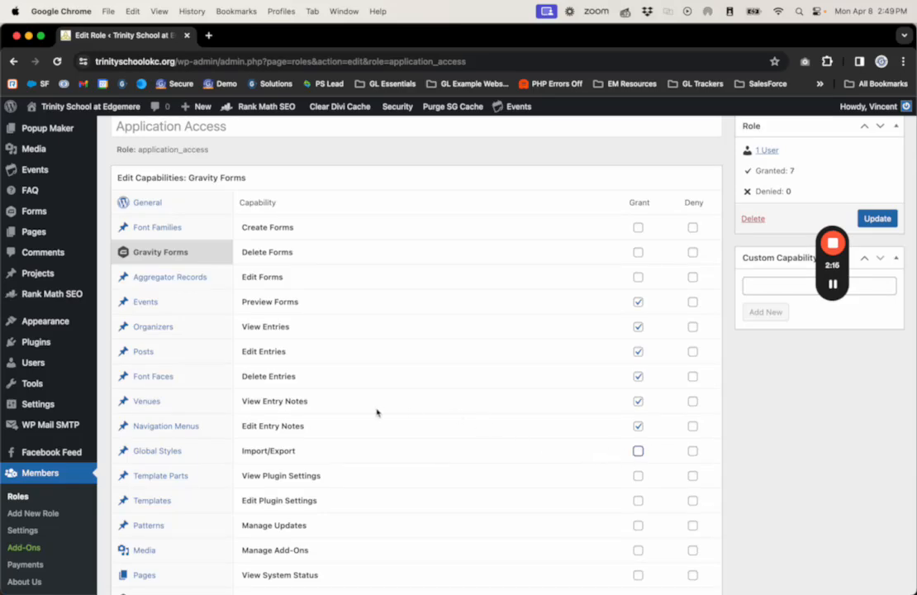
left_click(638, 376)
left_click(875, 218)
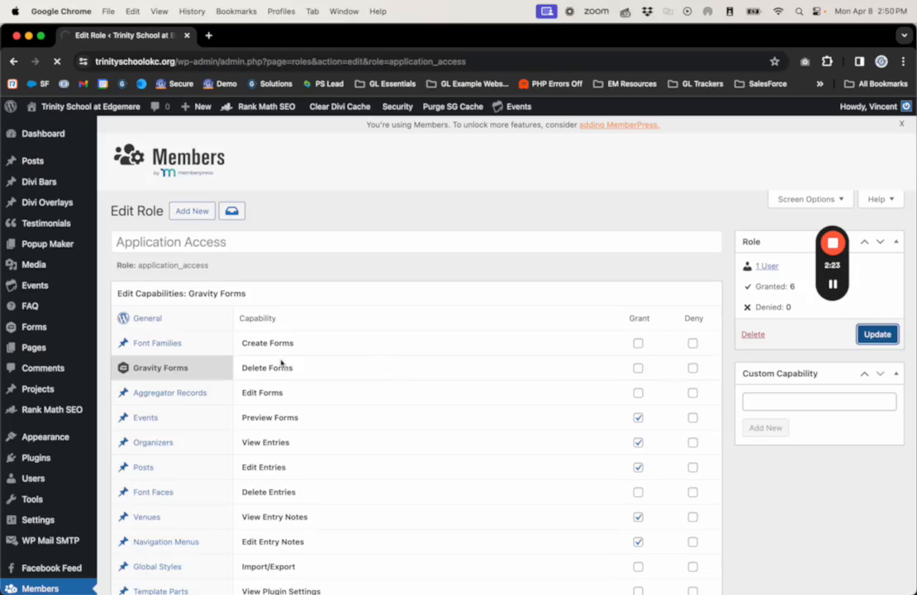
scroll(42, 438, "down", 5)
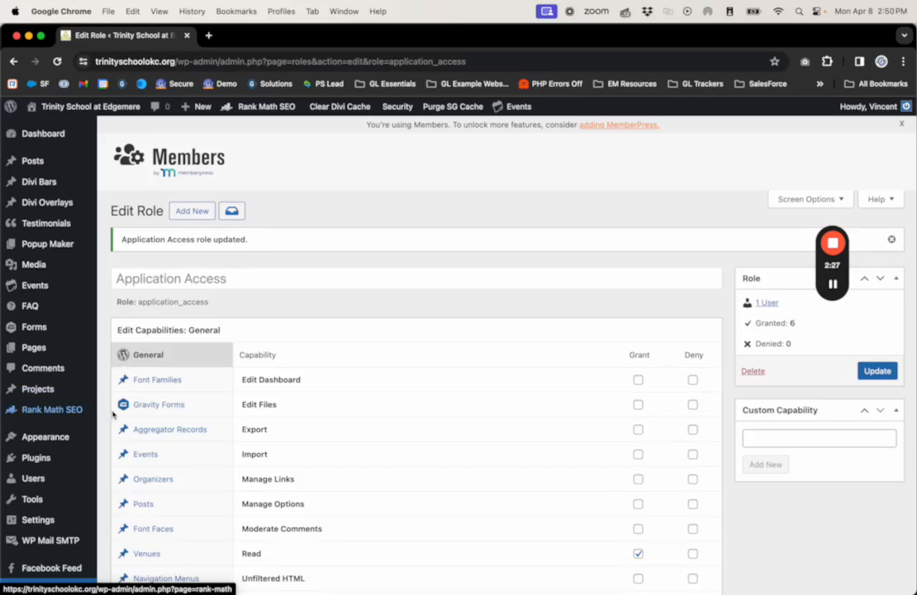
scroll(326, 410, "down", 5)
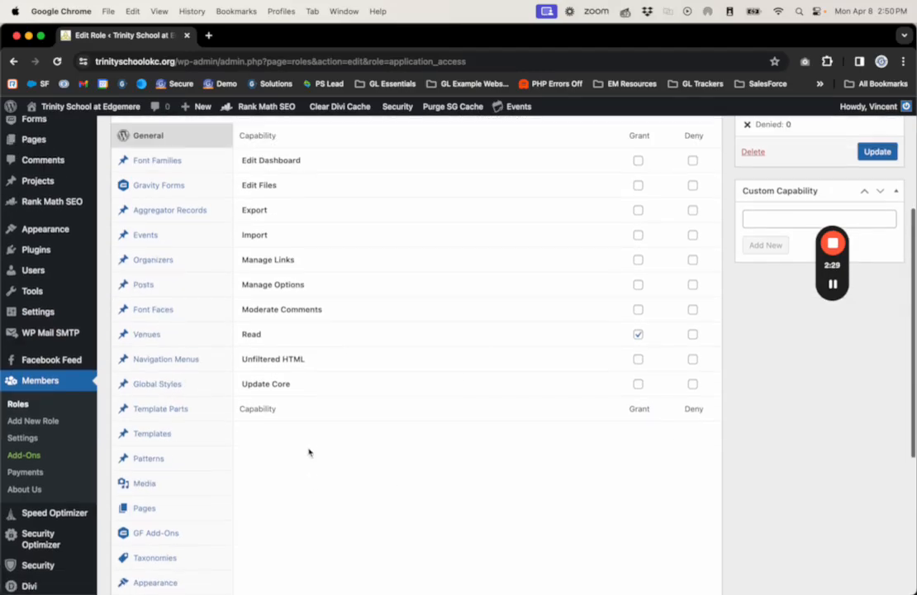
scroll(307, 453, "up", 5)
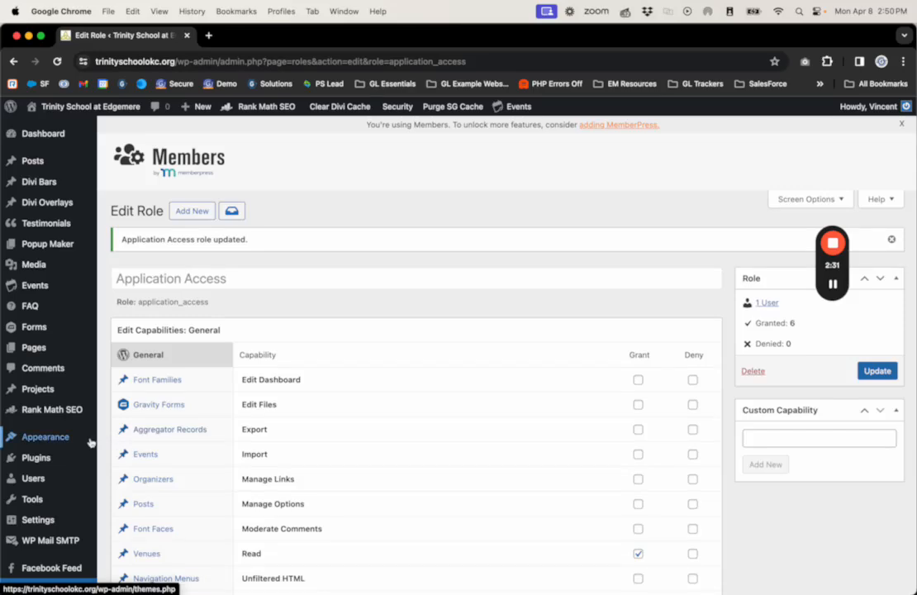
scroll(80, 445, "down", 1)
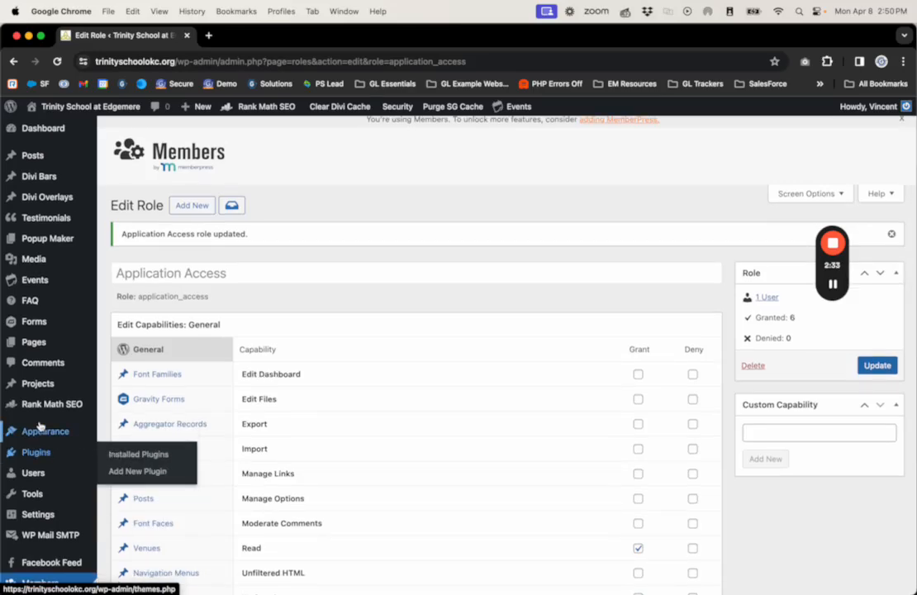
mouse_move(41, 429)
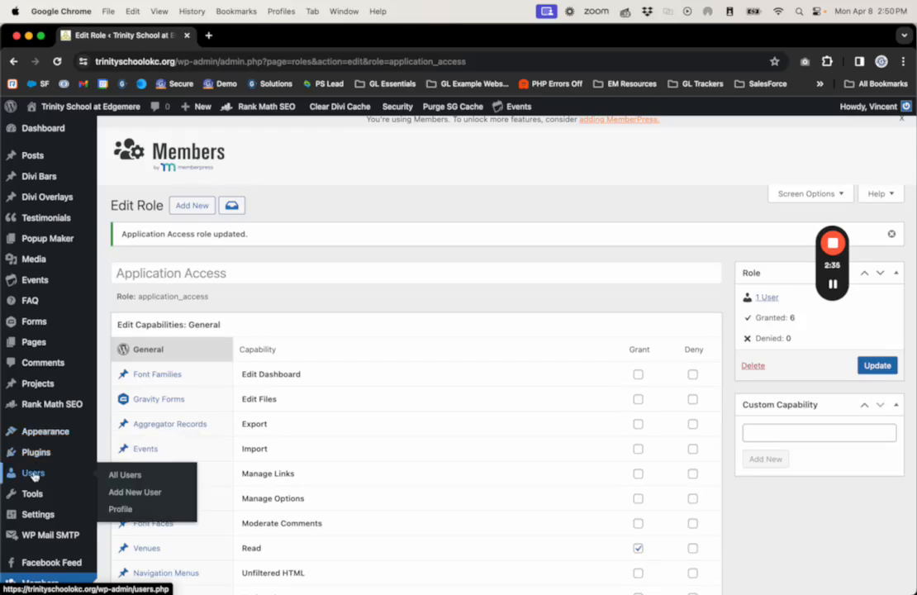
Step: Go back to All Users and open the Add New User form, trying its fields
left_click(118, 474)
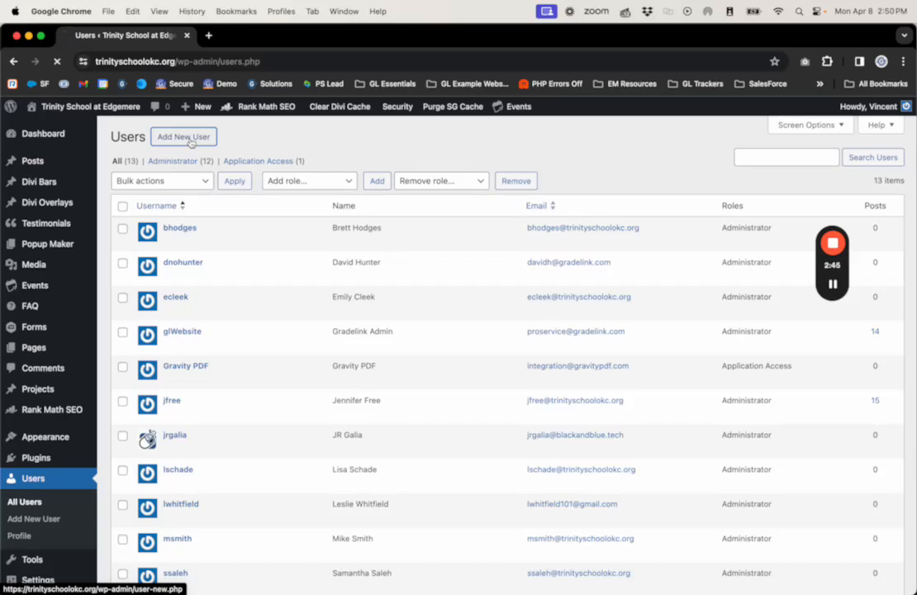
left_click(54, 485)
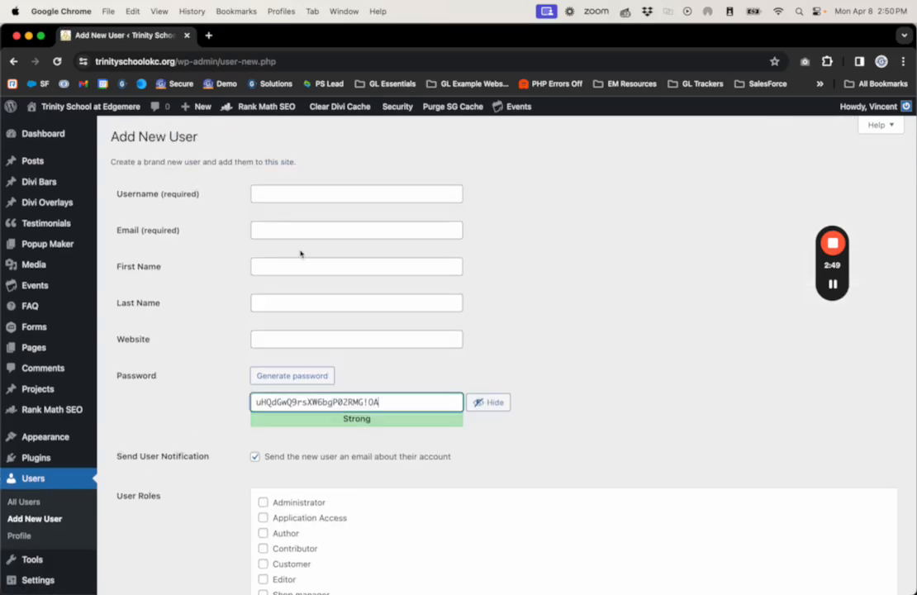
left_click(275, 196)
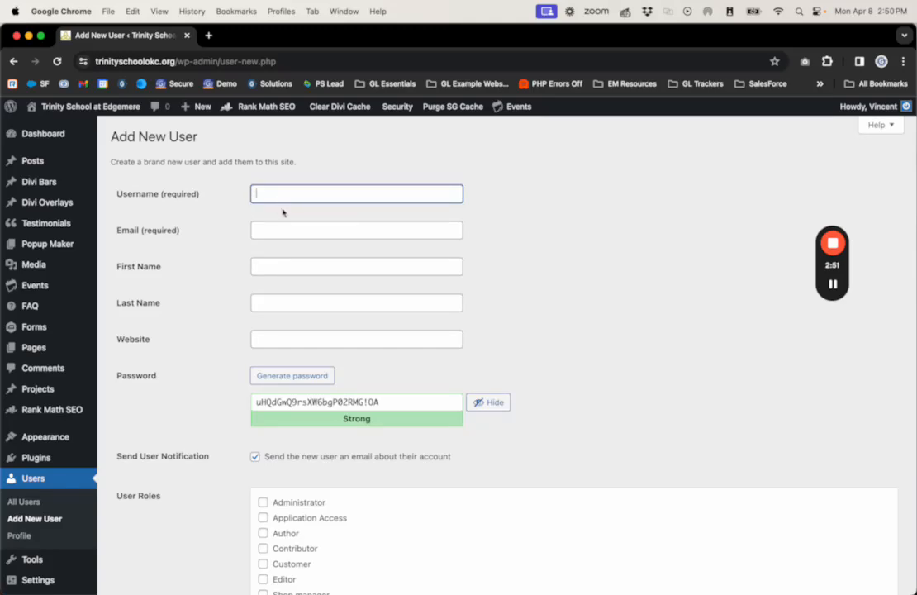
left_click(280, 230)
left_click(277, 197)
left_click(282, 225)
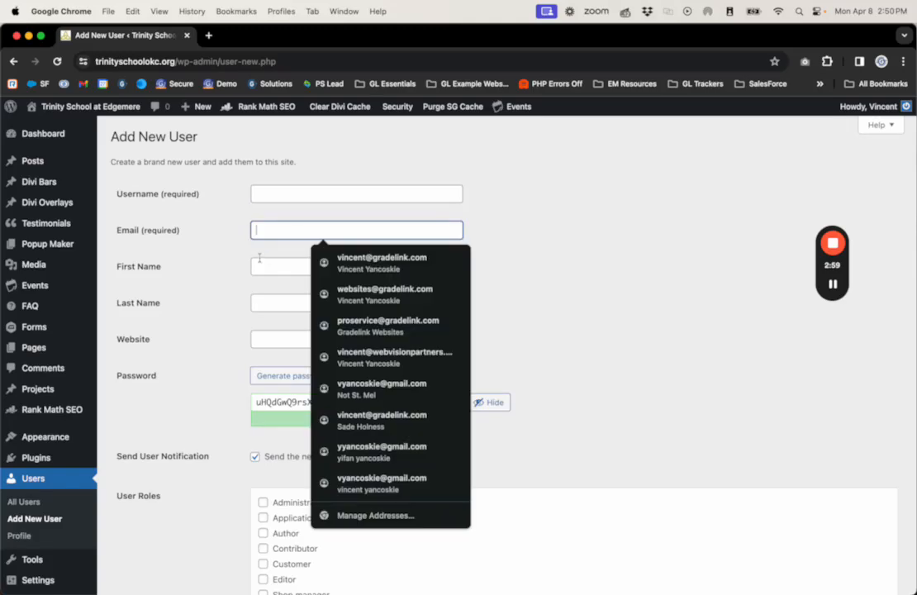
left_click(215, 274)
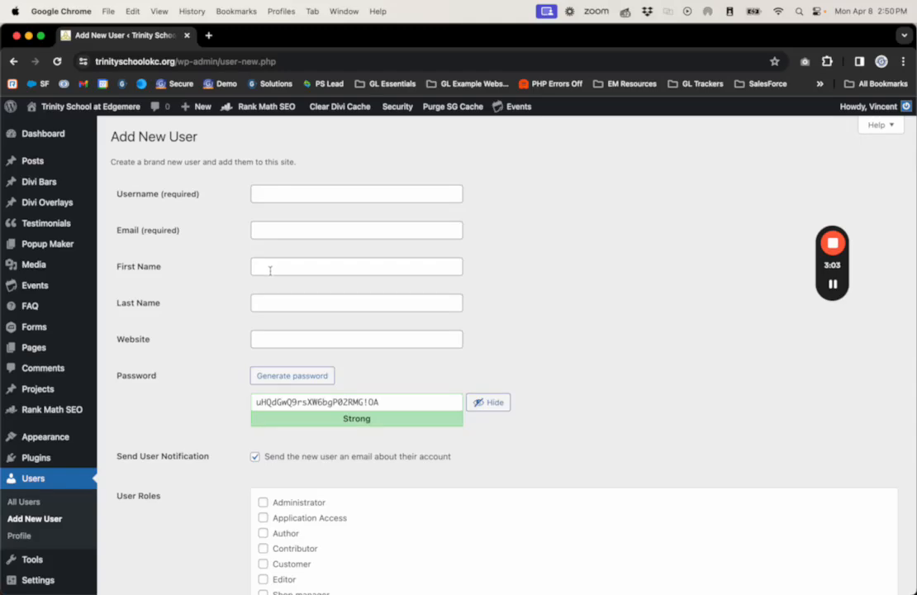
left_click(269, 189)
left_click(209, 196)
left_click(388, 191)
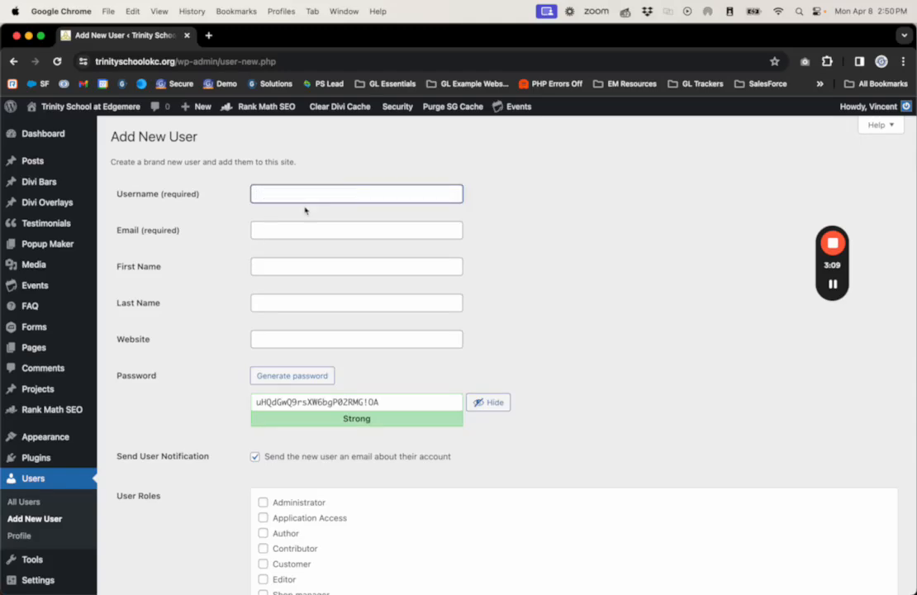
left_click(270, 266)
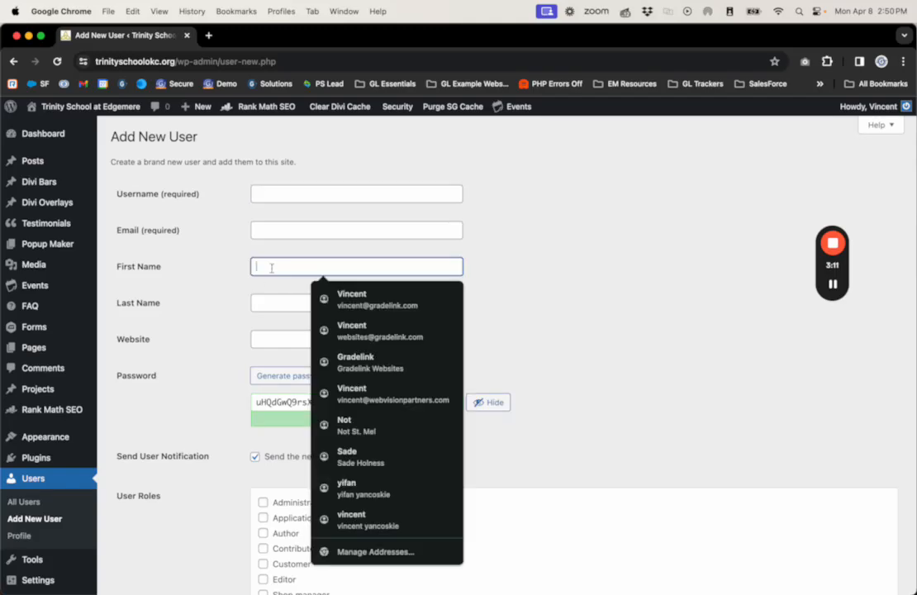
left_click(264, 320)
scroll(215, 315, "down", 1)
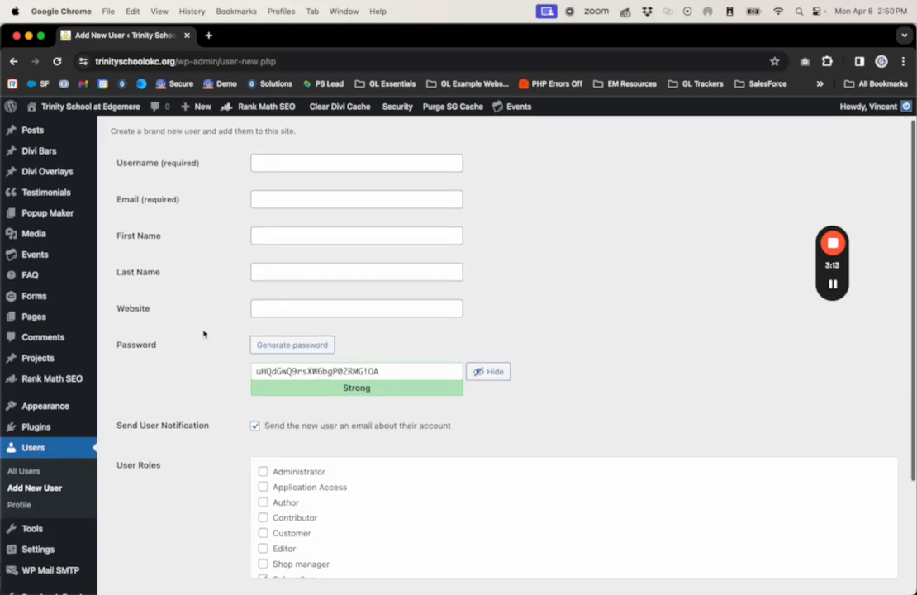
scroll(205, 331, "down", 3)
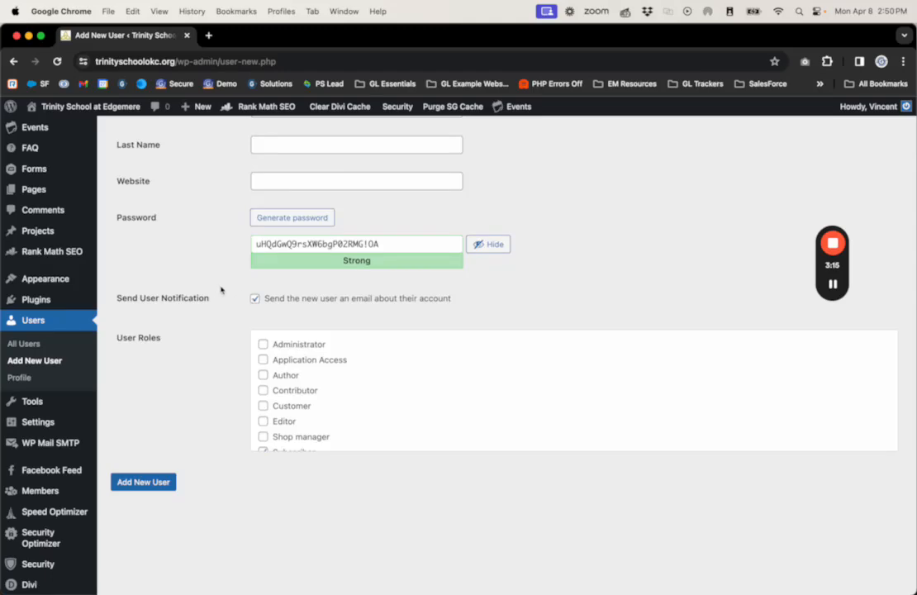
Step: Empty the password field and turn off the account e-mail to the new user
triple_click(281, 243)
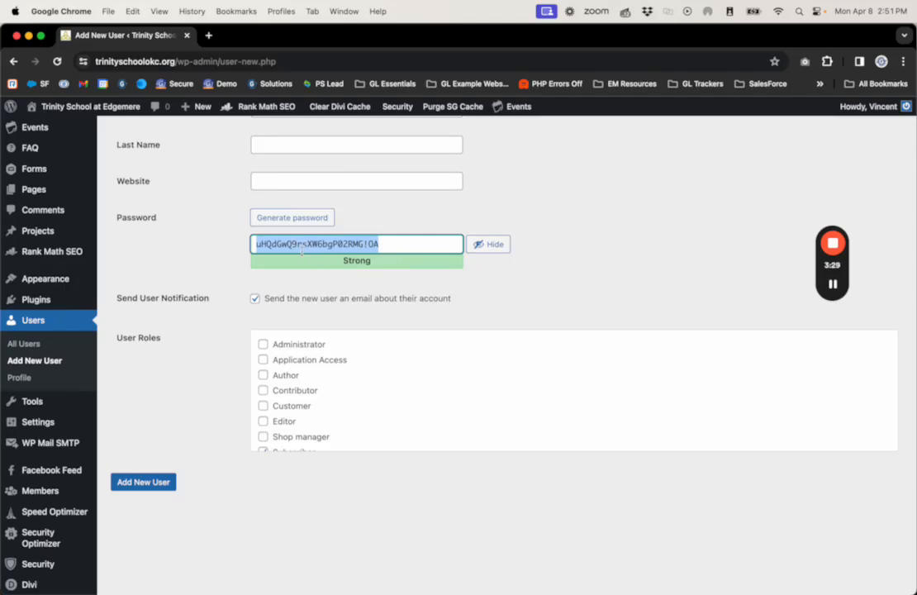
double_click(273, 245)
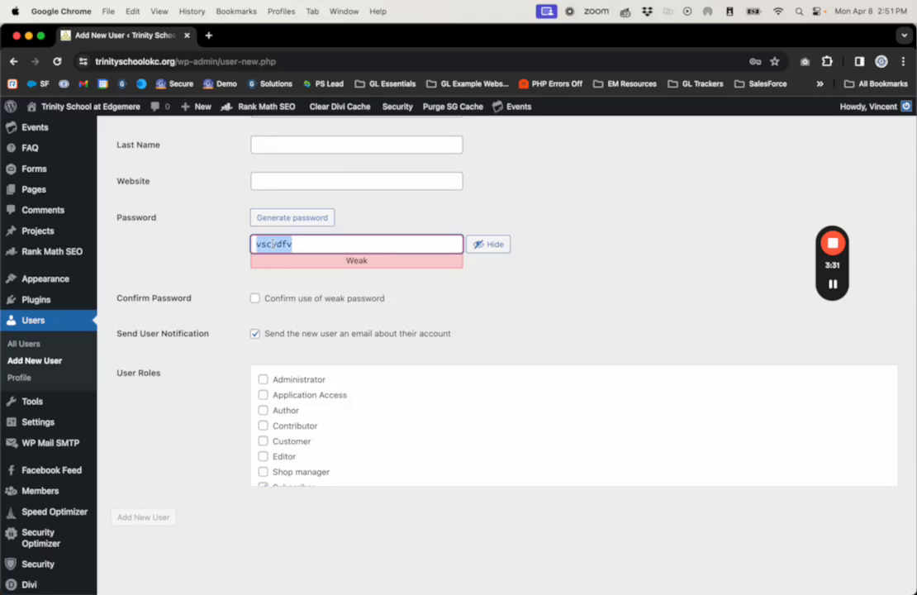
key("BackSpace")
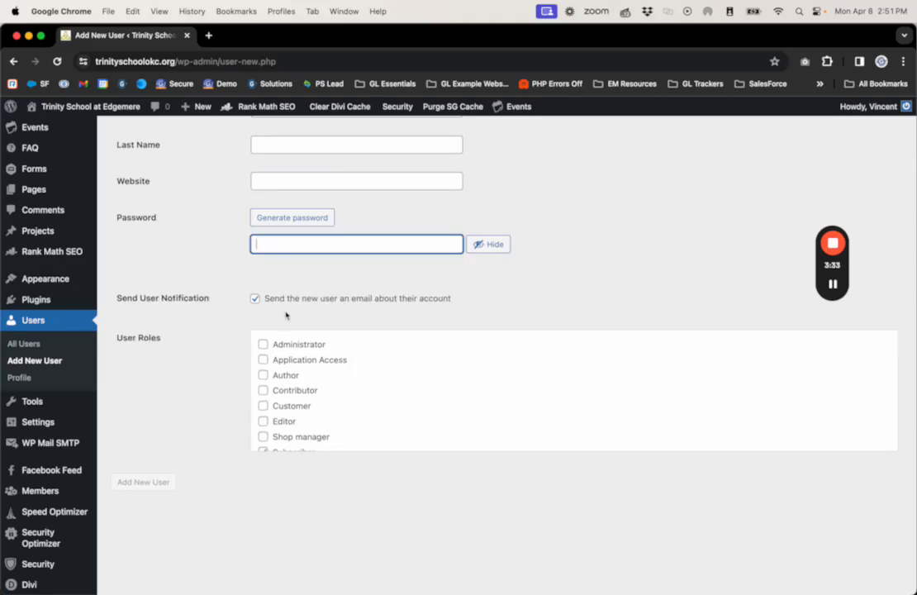
left_click(275, 277)
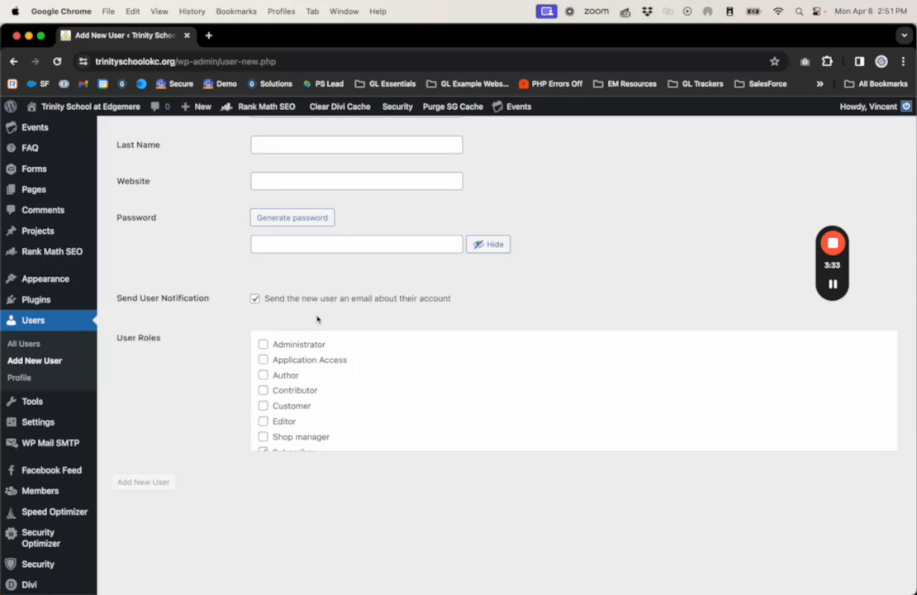
left_click(255, 300)
scroll(264, 365, "up", 2)
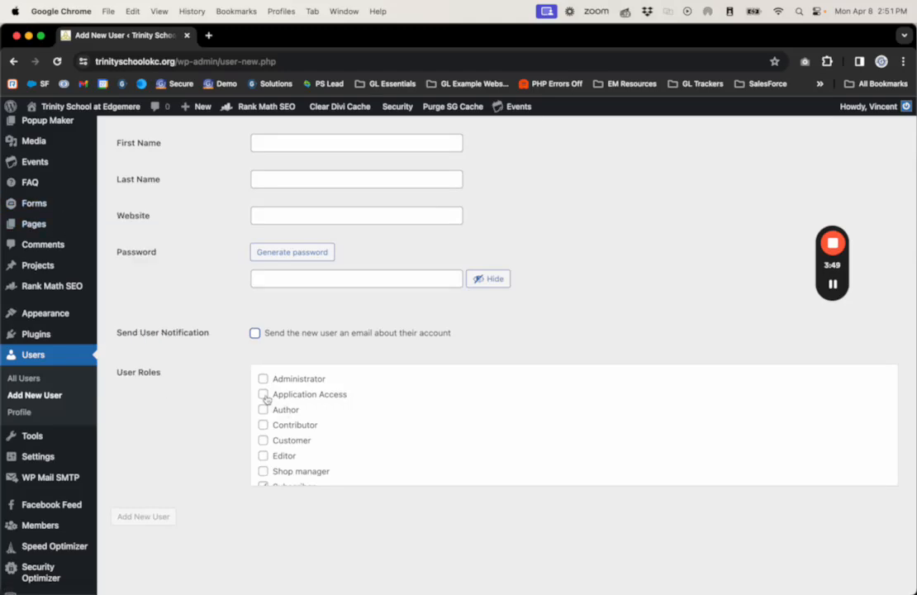
Step: Give the new user the Application Access role and a test address as username and e-mail
left_click(265, 396)
scroll(169, 525, "up", 5)
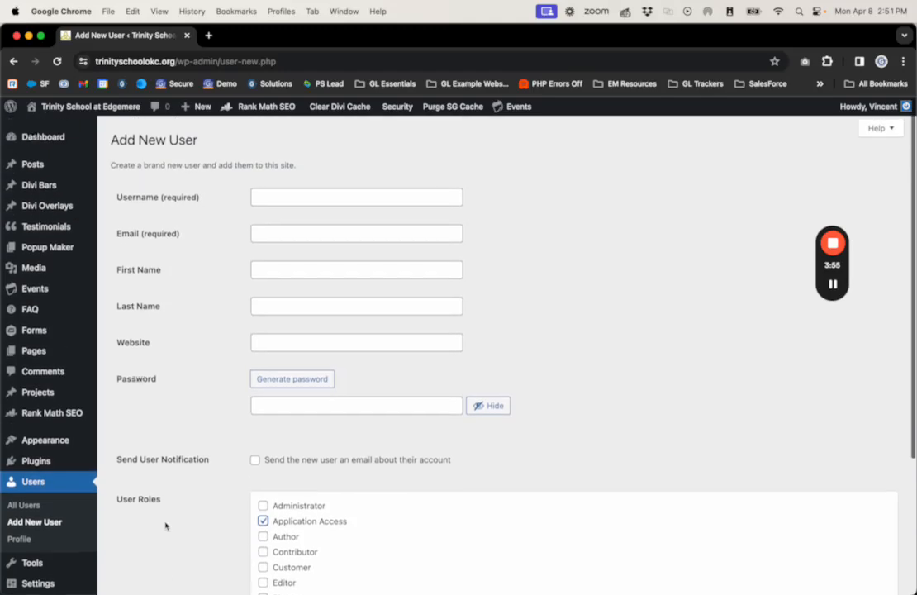
left_click(298, 194)
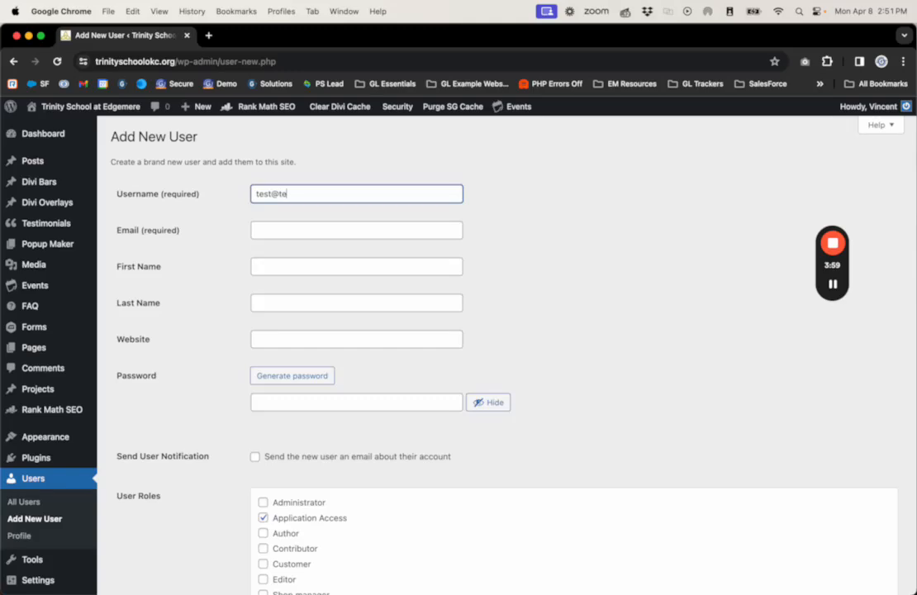
type("test@test.com")
key("Tab")
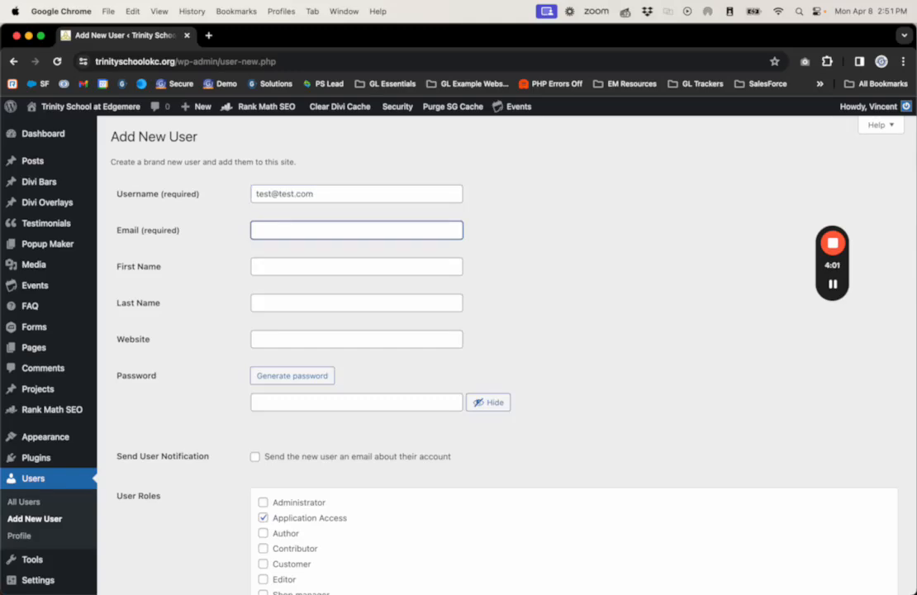
key("shift+Tab")
key("super+c")
key("Tab")
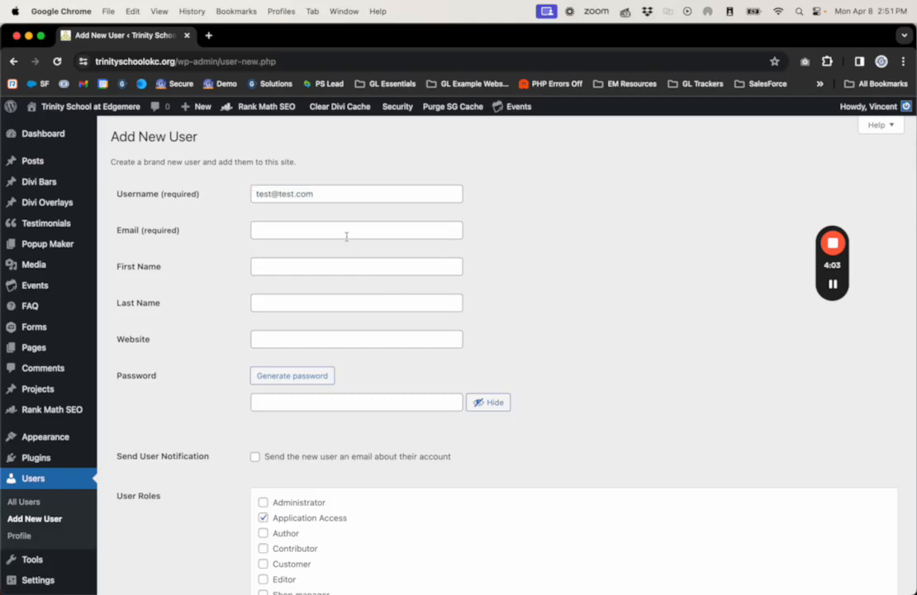
key("super+v")
Step: Enter Test as first and last name and generate a strong password
left_click(297, 265)
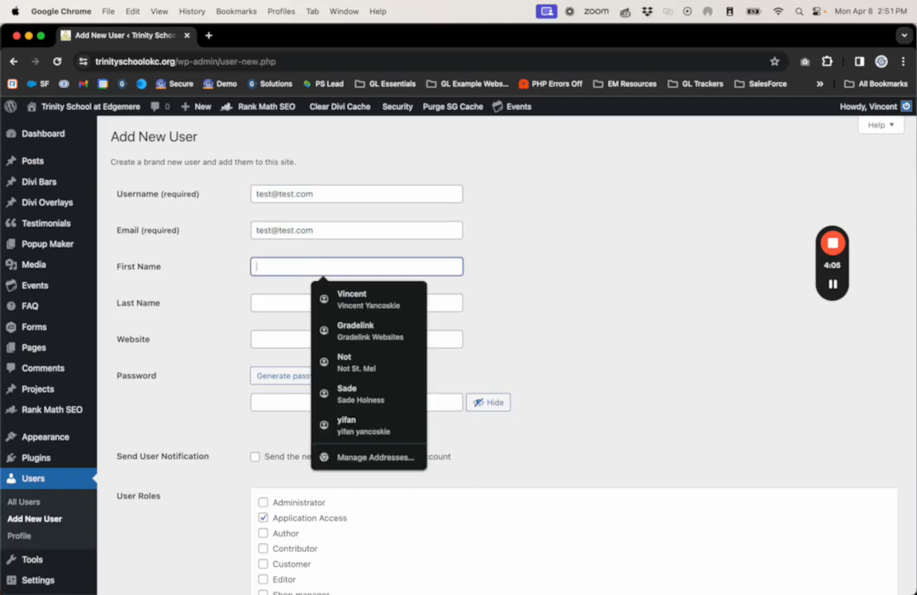
type("Test")
key("Tab")
type("Test")
key("Tab")
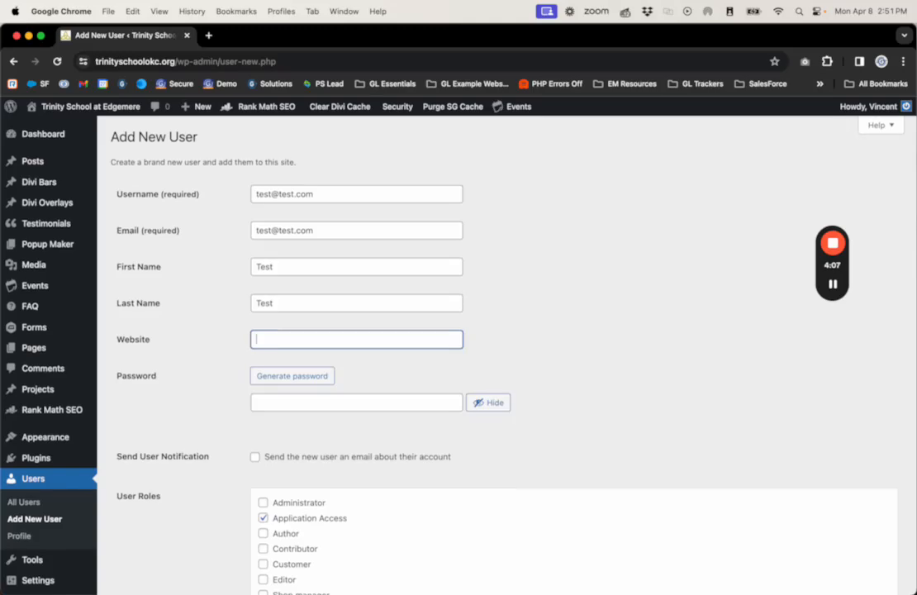
left_click(292, 376)
scroll(298, 380, "down", 4)
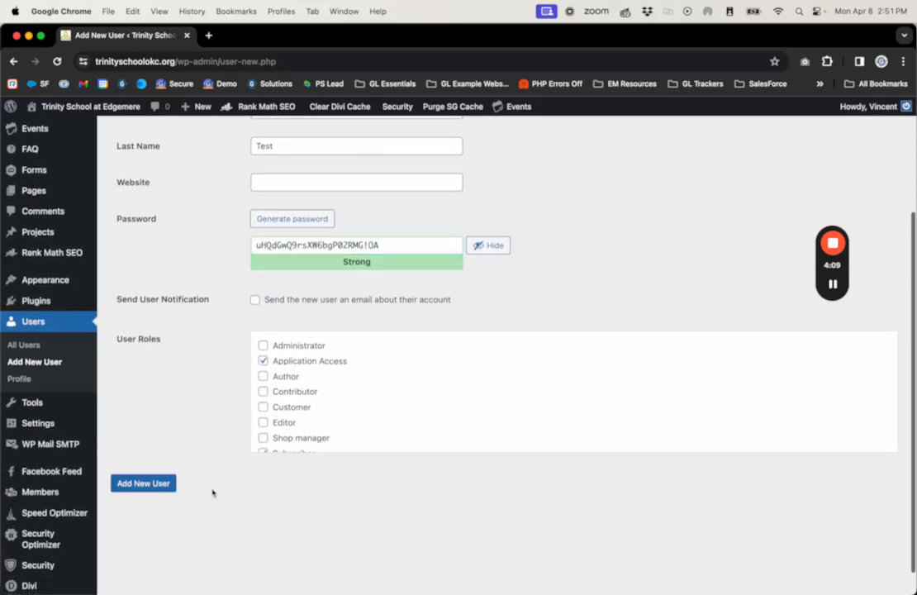
scroll(141, 489, "up", 4)
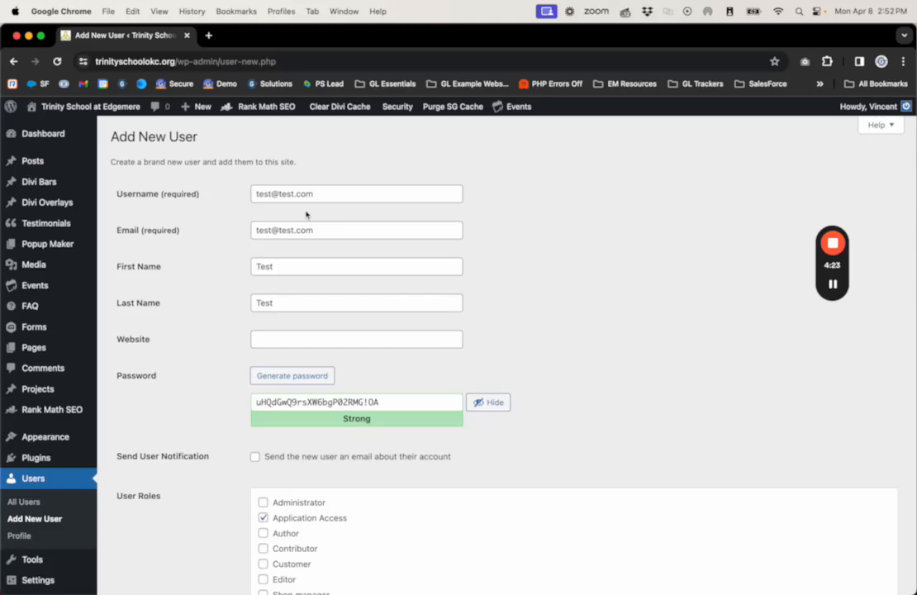
Step: Change the URL path to 'loginator' and bring in the incognito window of the restricted user
double_click(182, 61)
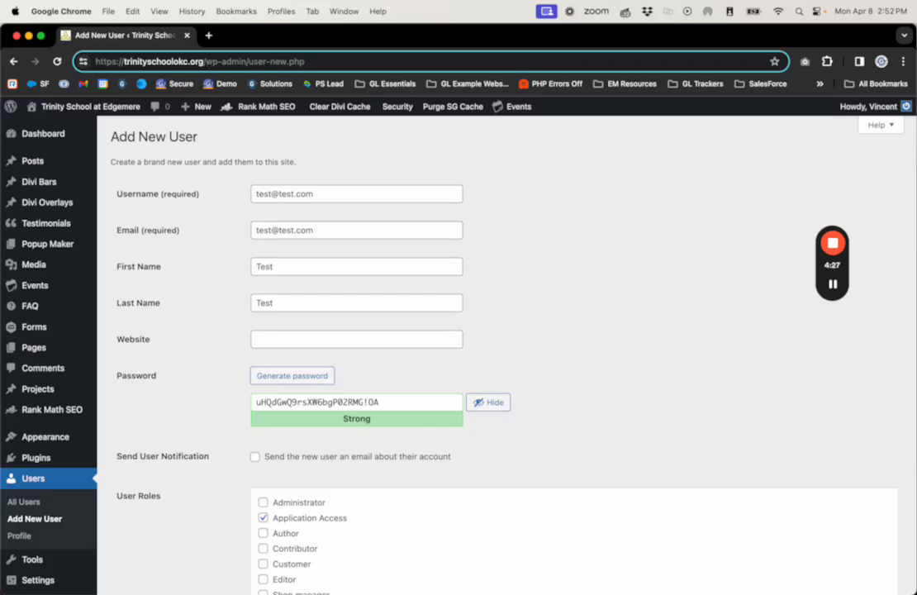
left_click_drag(207, 64, 297, 63)
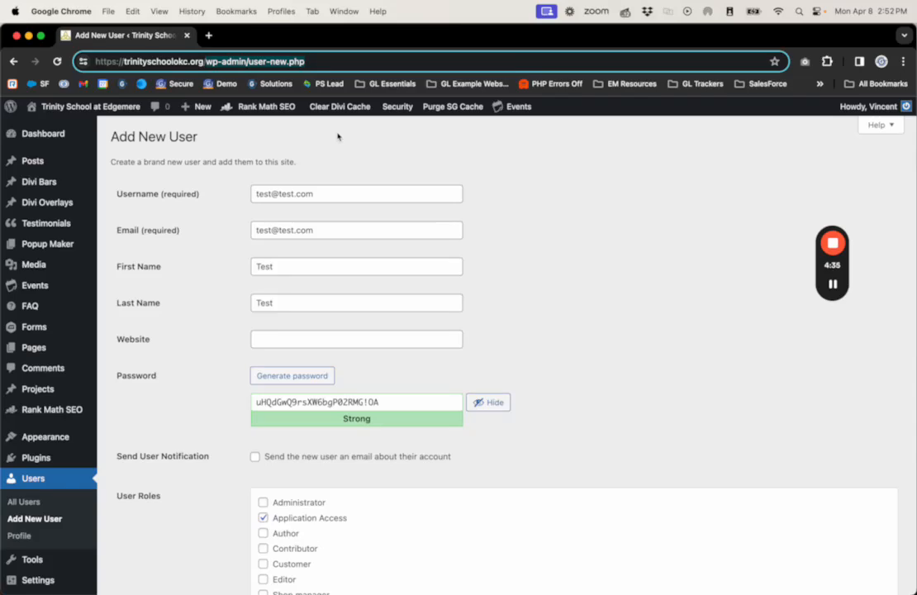
type("loginator")
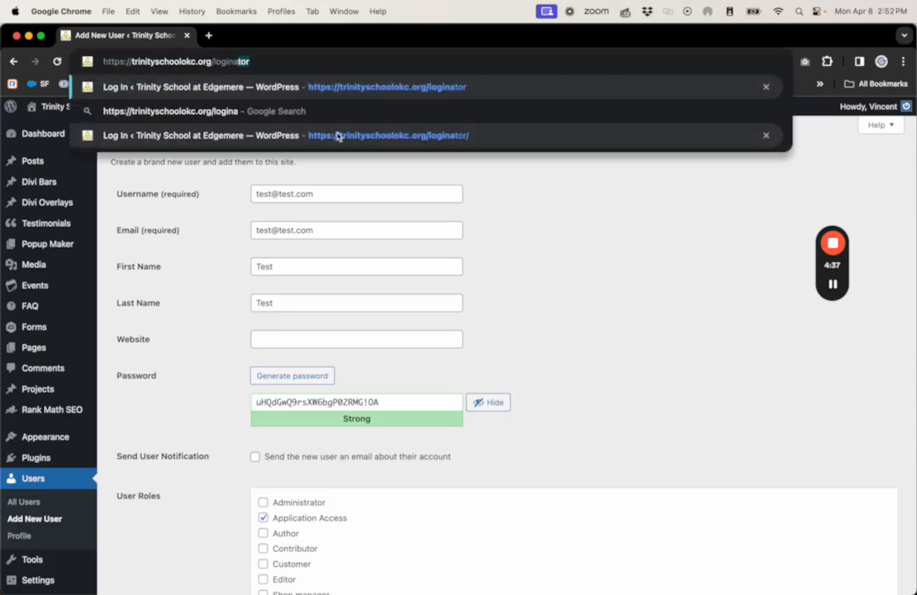
left_click(212, 295)
mouse_move(43, 283)
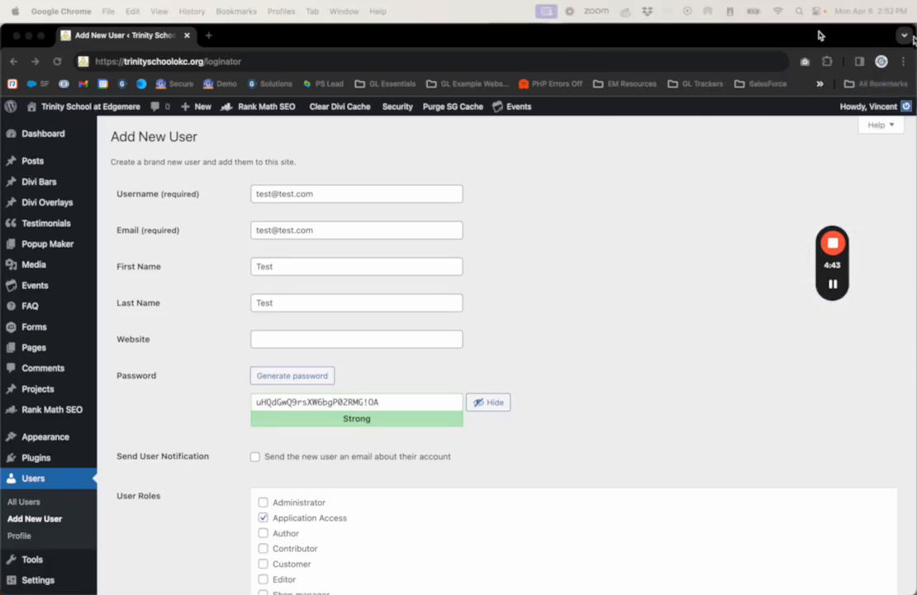
left_click_drag(820, 35, 338, 41)
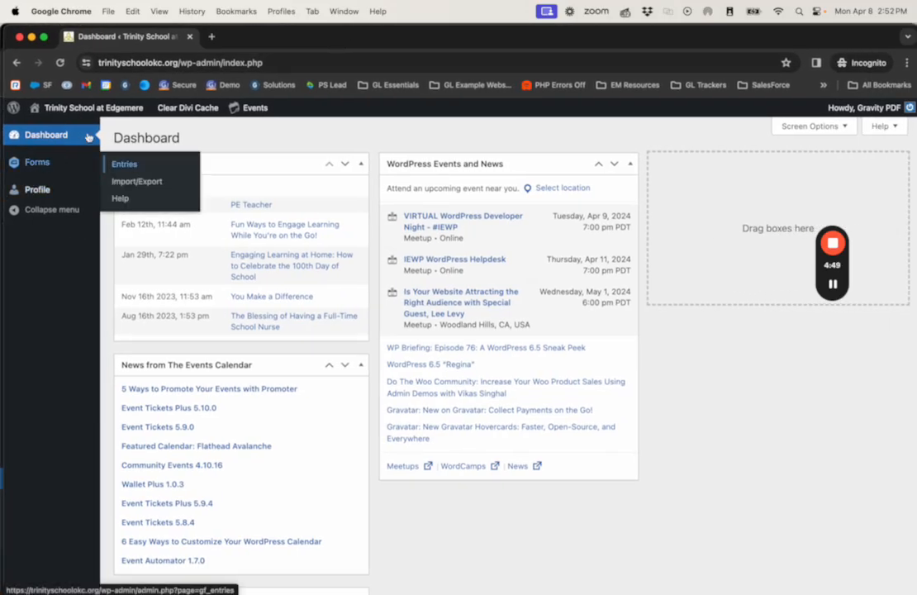
Step: As the restricted user, open Forms > Entries for the Trinity School Application form
left_click(40, 168)
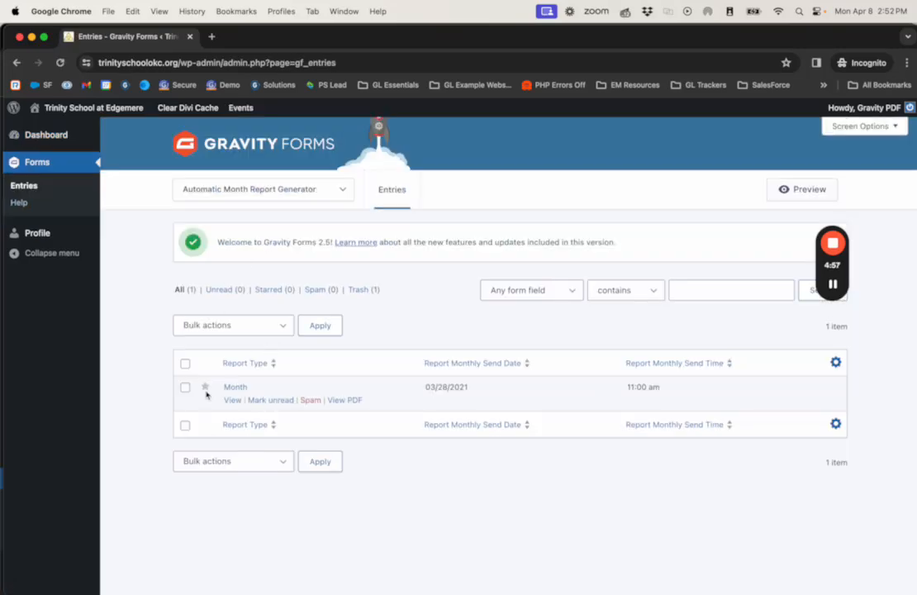
left_click(184, 189)
left_click(187, 195)
left_click(186, 195)
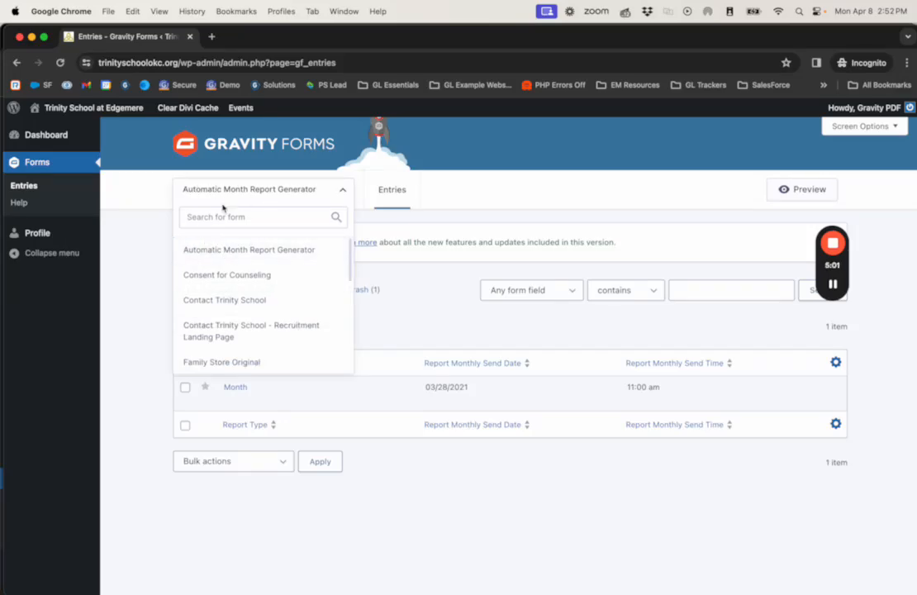
scroll(239, 273, "down", 3)
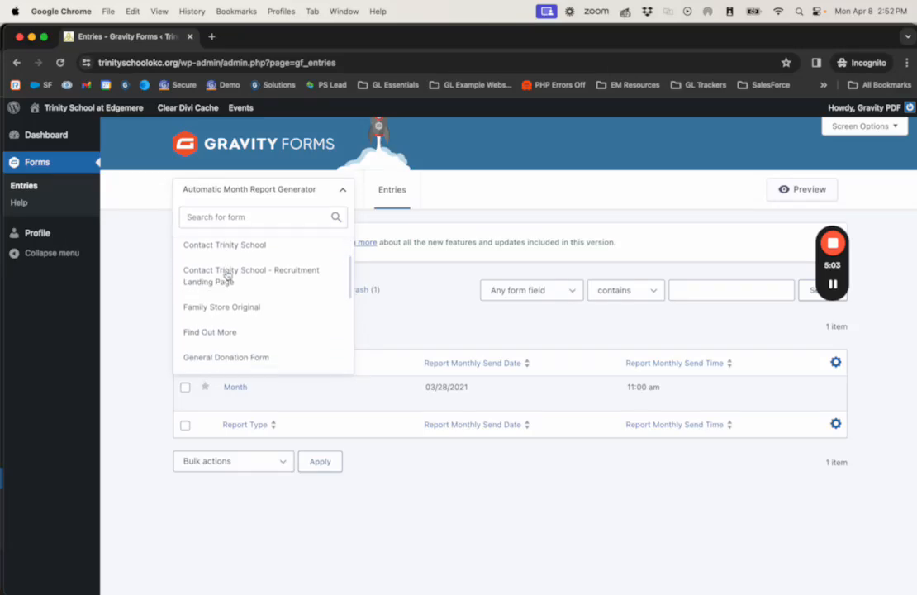
scroll(242, 313, "down", 5)
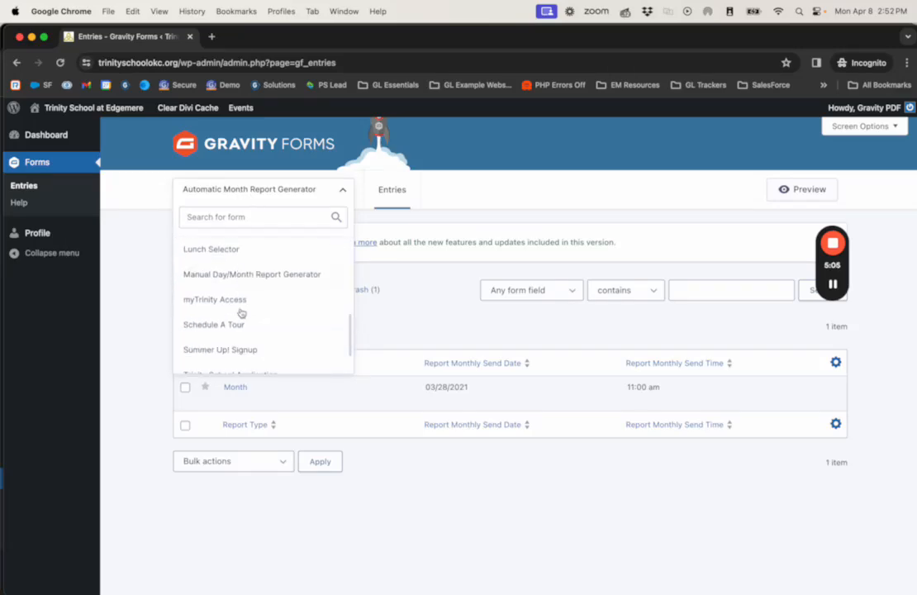
left_click(252, 340)
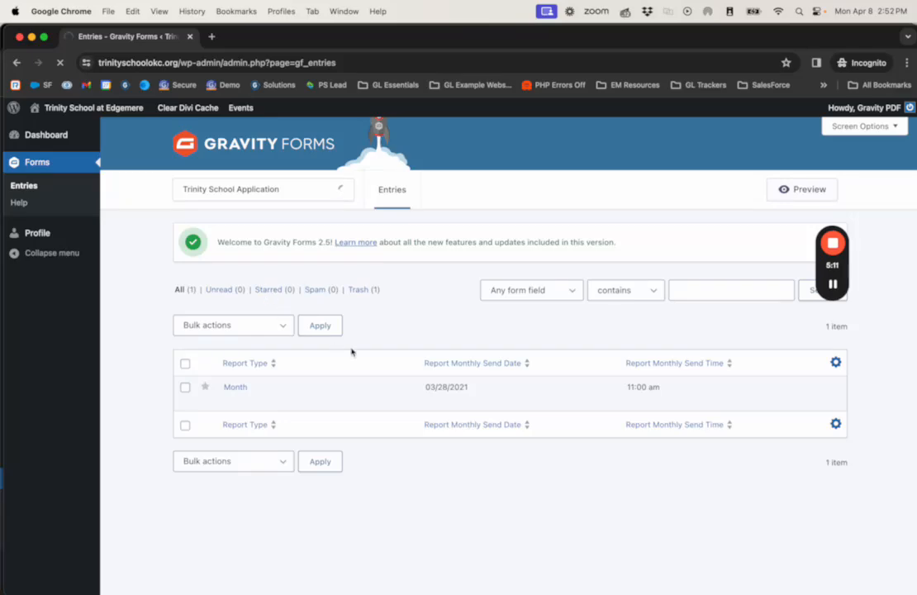
Step: Look over the 357 entries and open, then close, the column chooser without changes
scroll(323, 356, "down", 2)
scroll(292, 351, "up", 3)
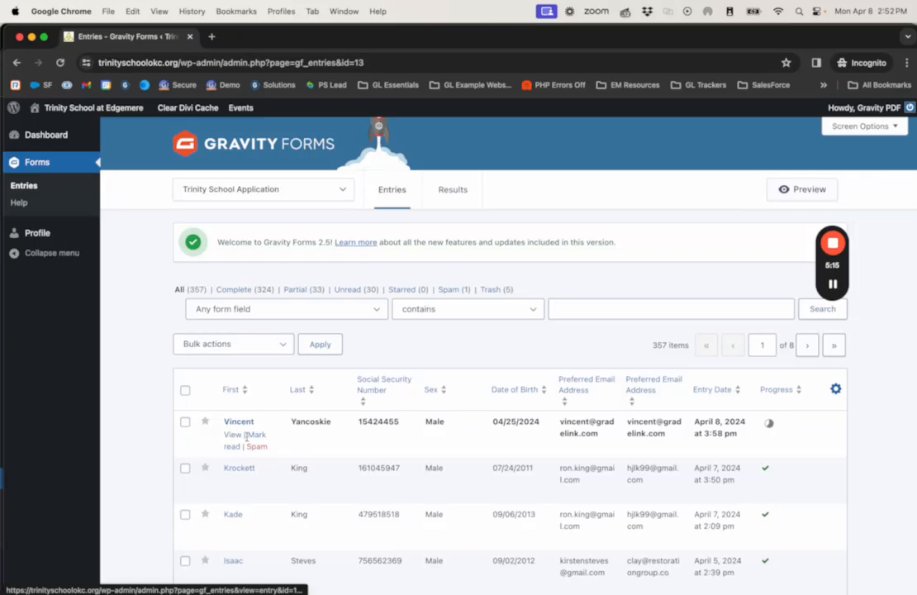
left_click(836, 390)
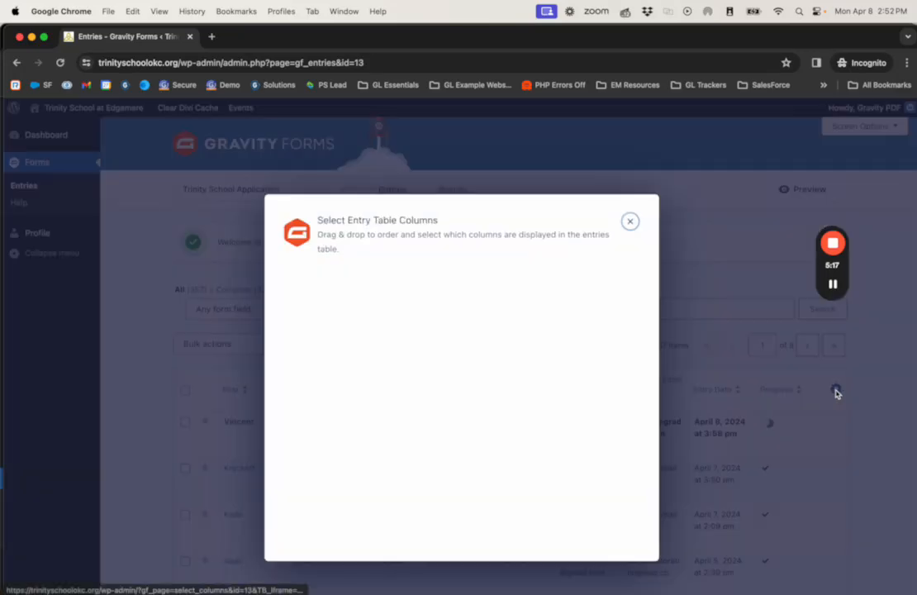
left_click(631, 223)
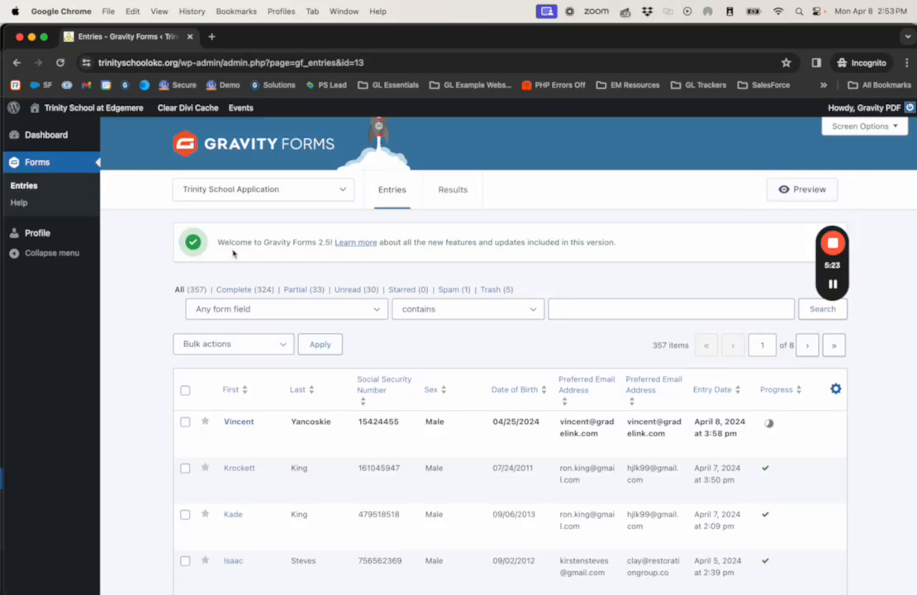
Step: Close the incognito Entries window to return to the filled-in Add New User form
left_click(189, 37)
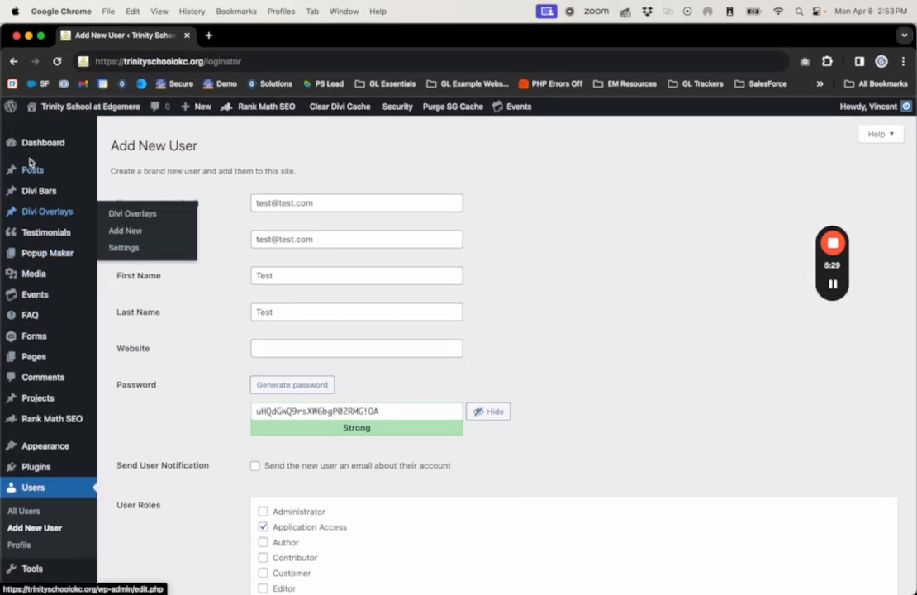
mouse_move(37, 144)
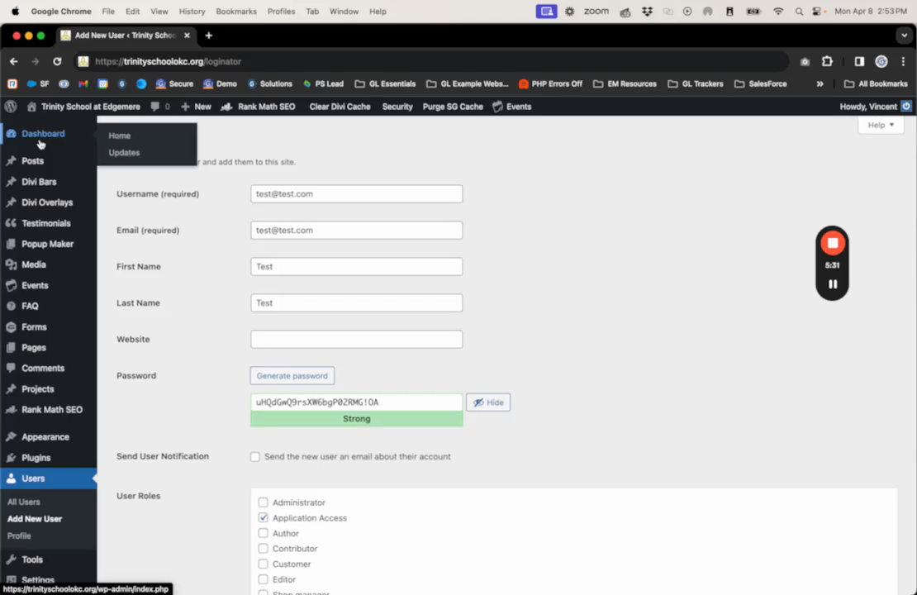
mouse_move(831, 273)
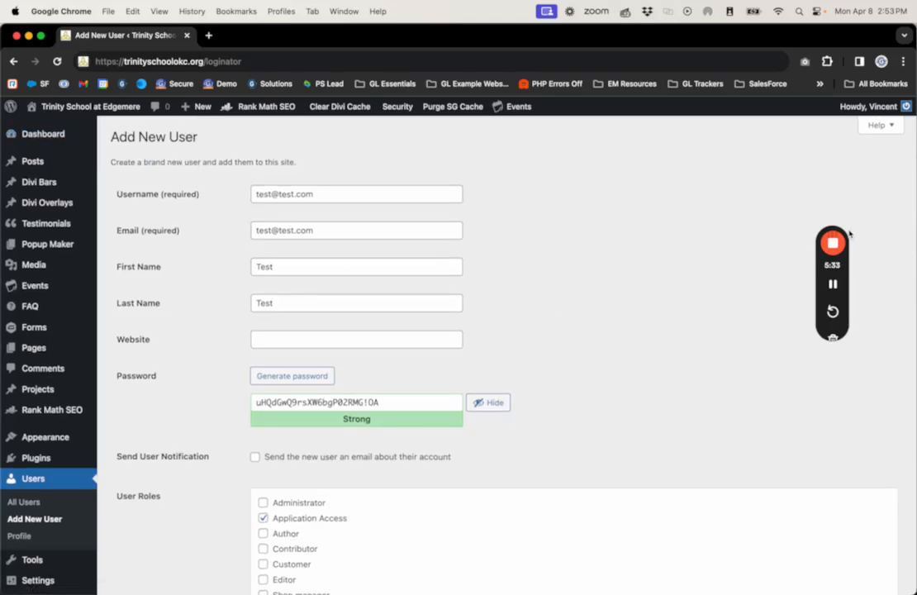